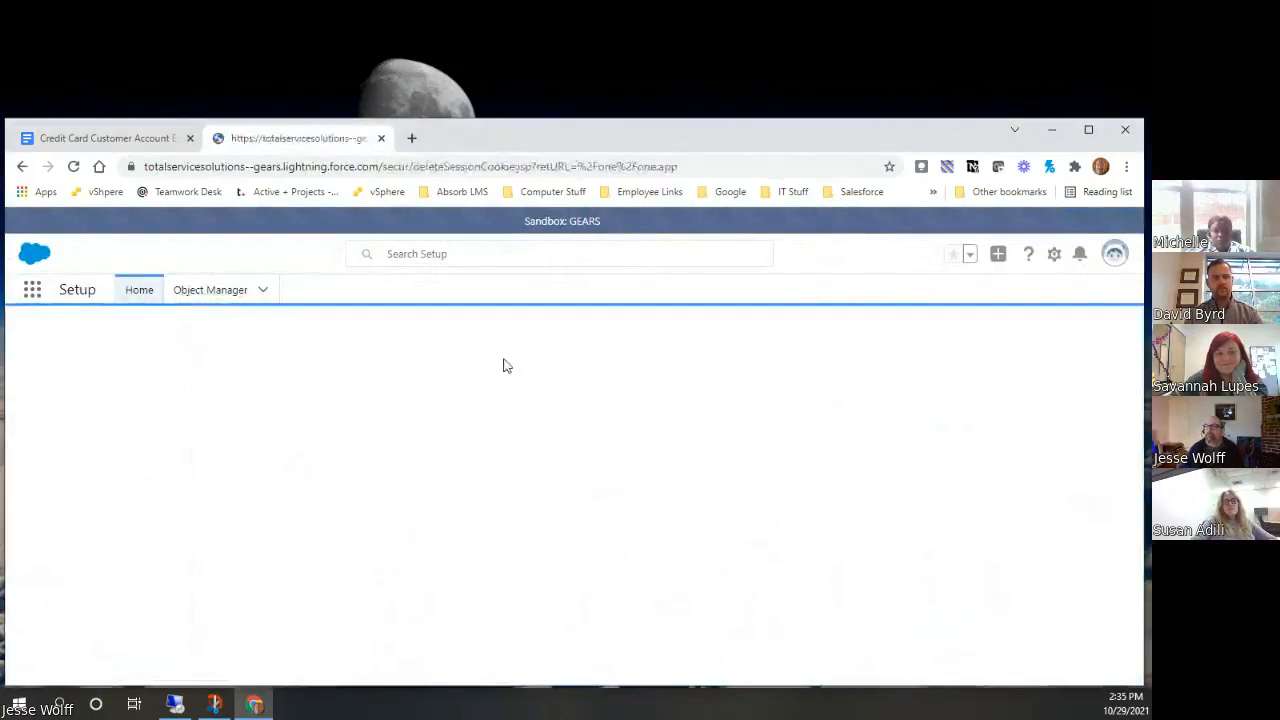
Maximize the browser window and open the Customer Account Manager app
double_click(828, 140)
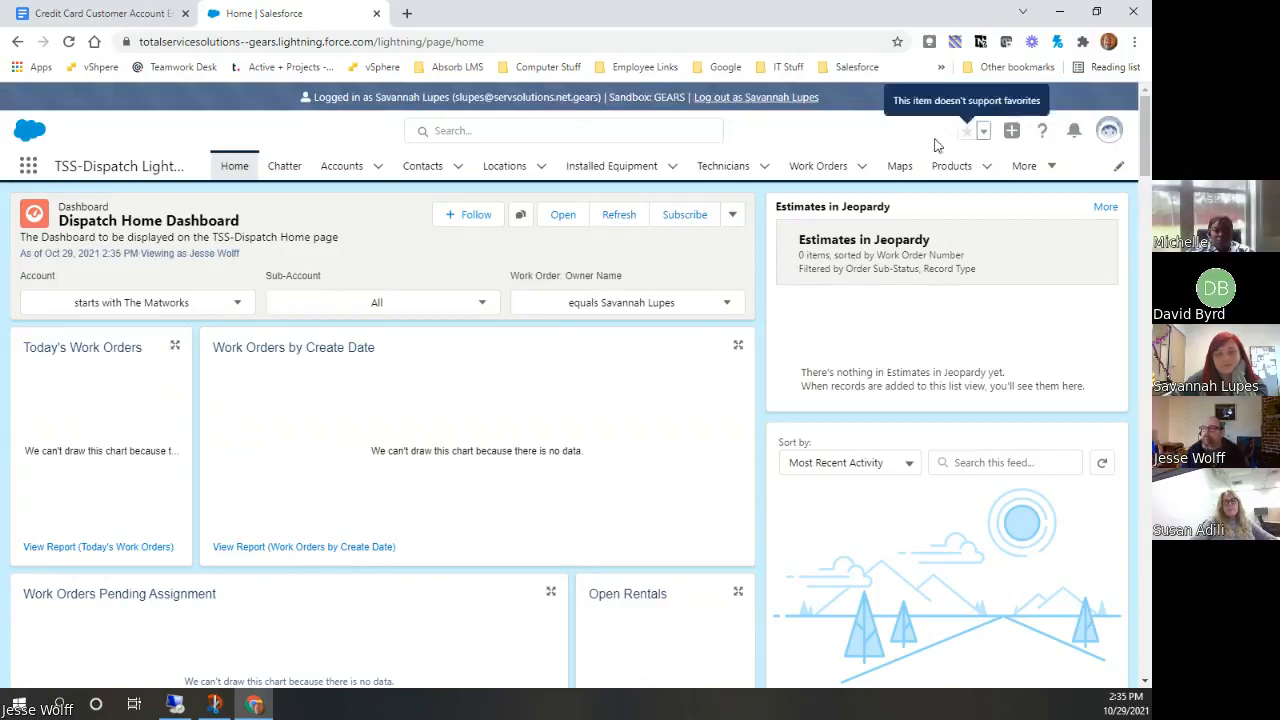
click(28, 167)
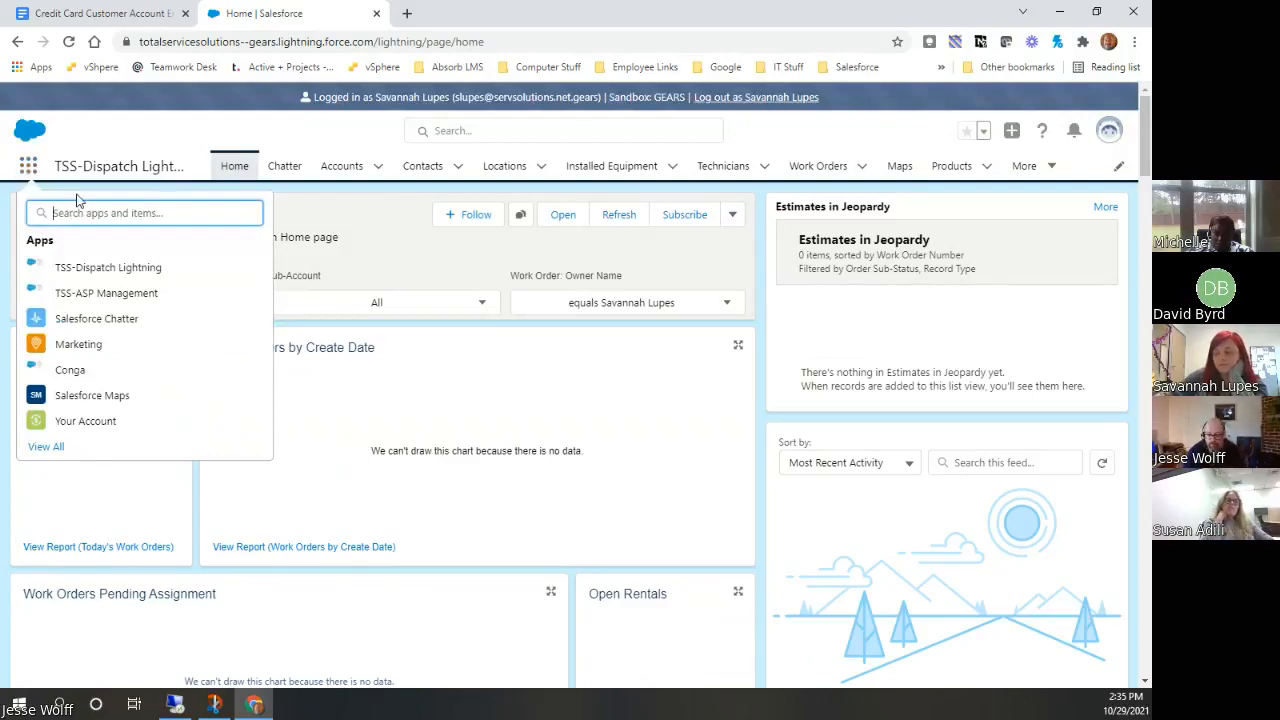
text(customer)
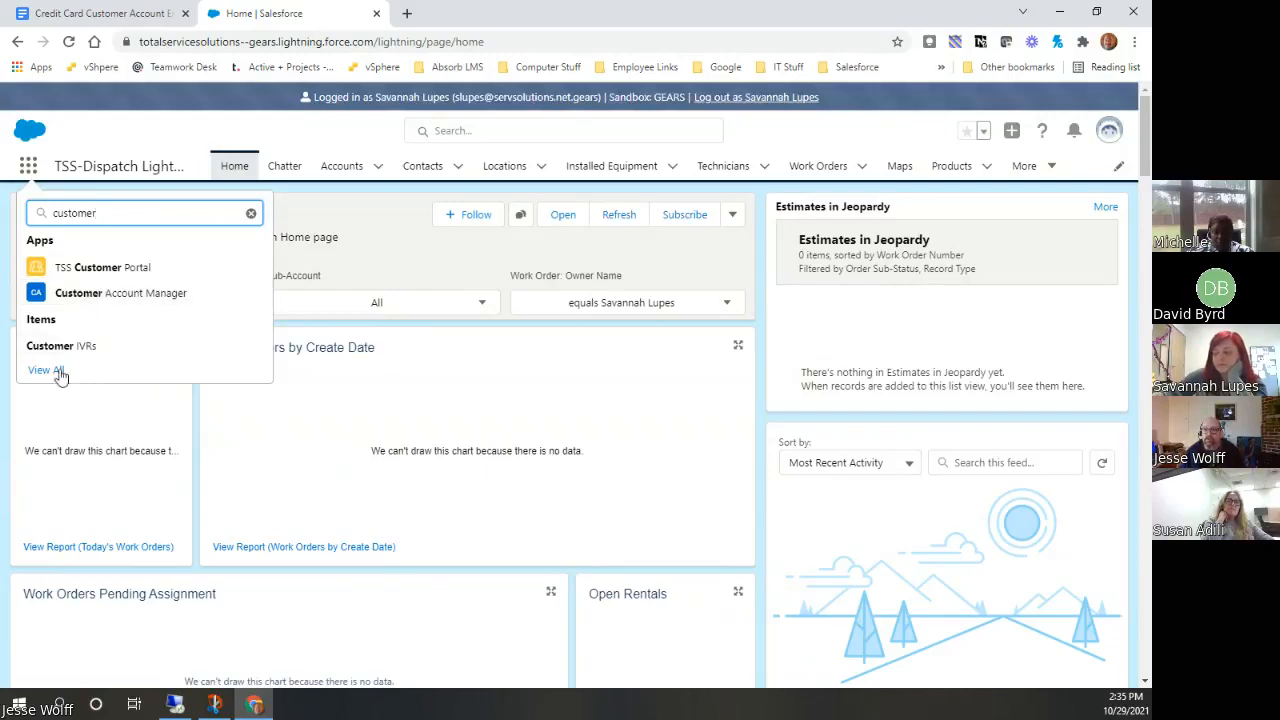
click(58, 371)
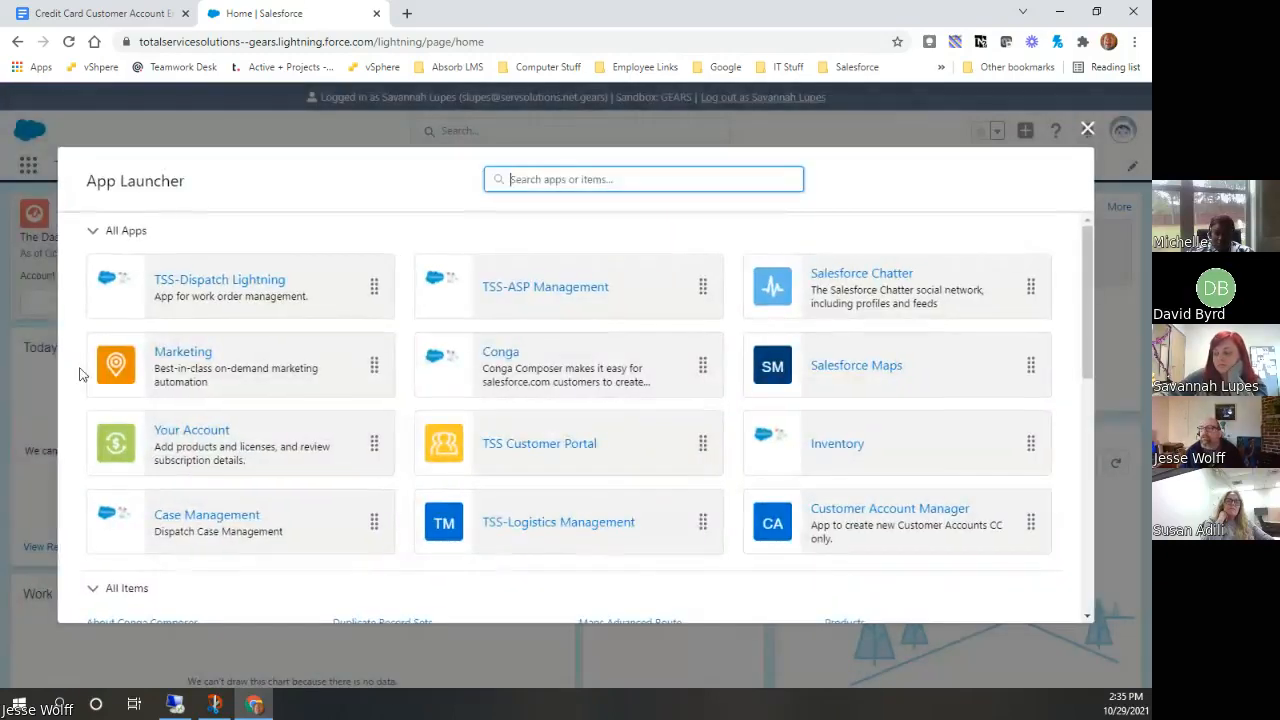
click(897, 540)
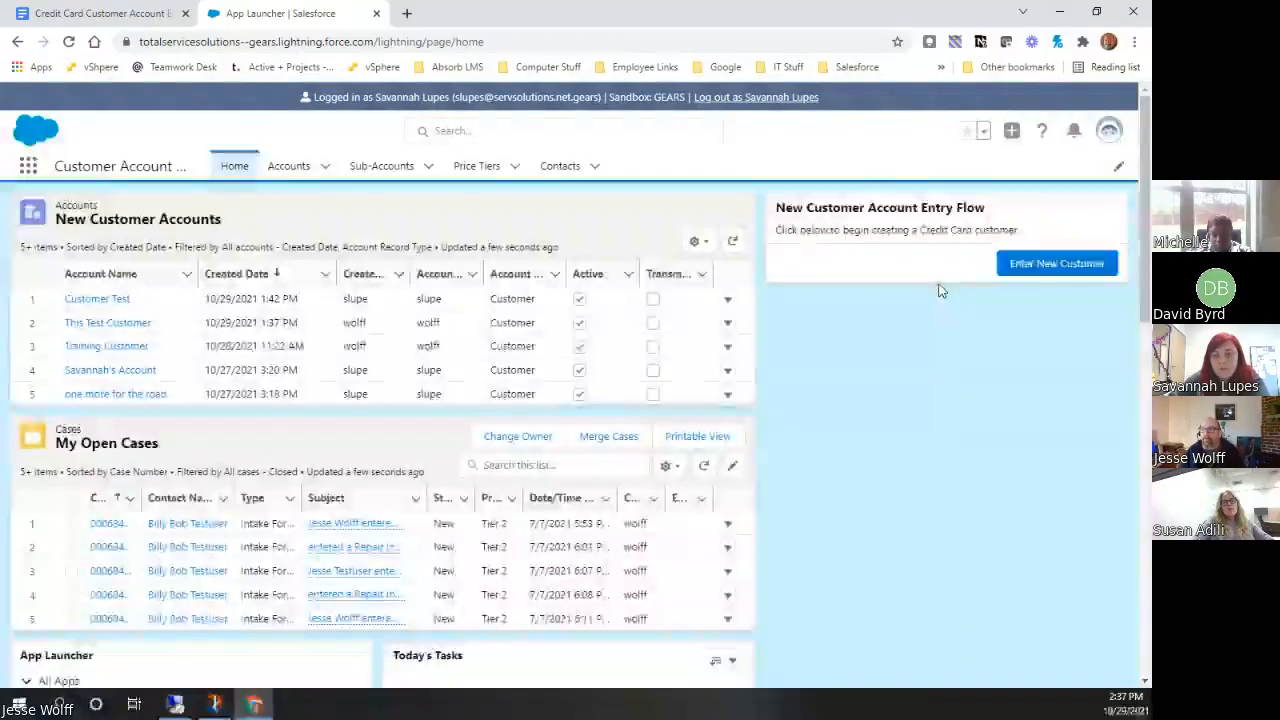
Start a new customer entry, marking the application as received and submitted to Accounting, and enter the test customer's account name
click(1048, 266)
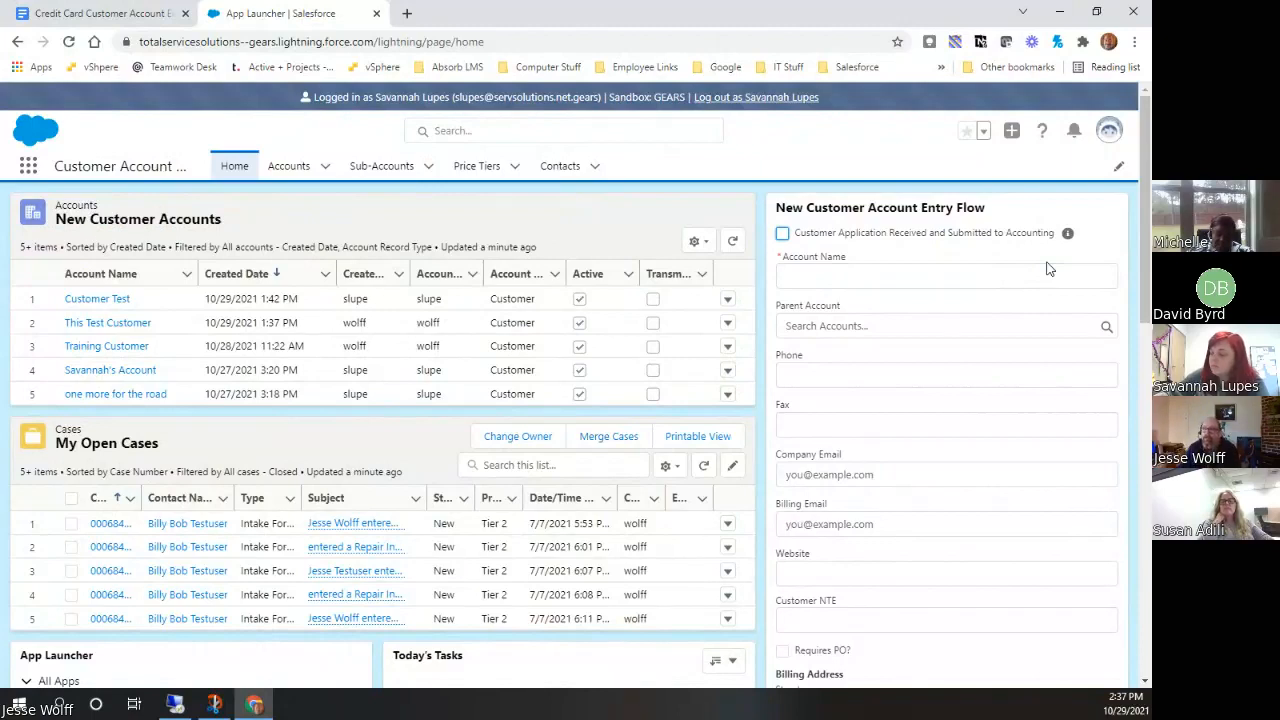
click(782, 236)
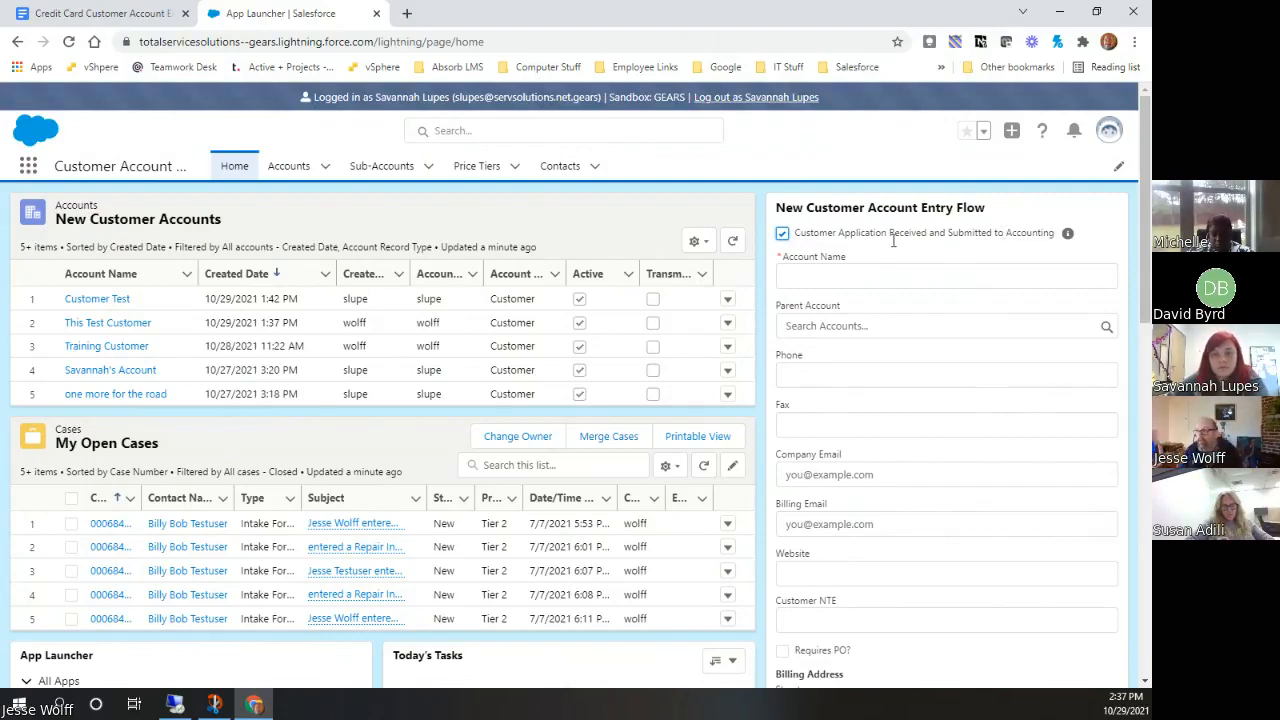
click(909, 275)
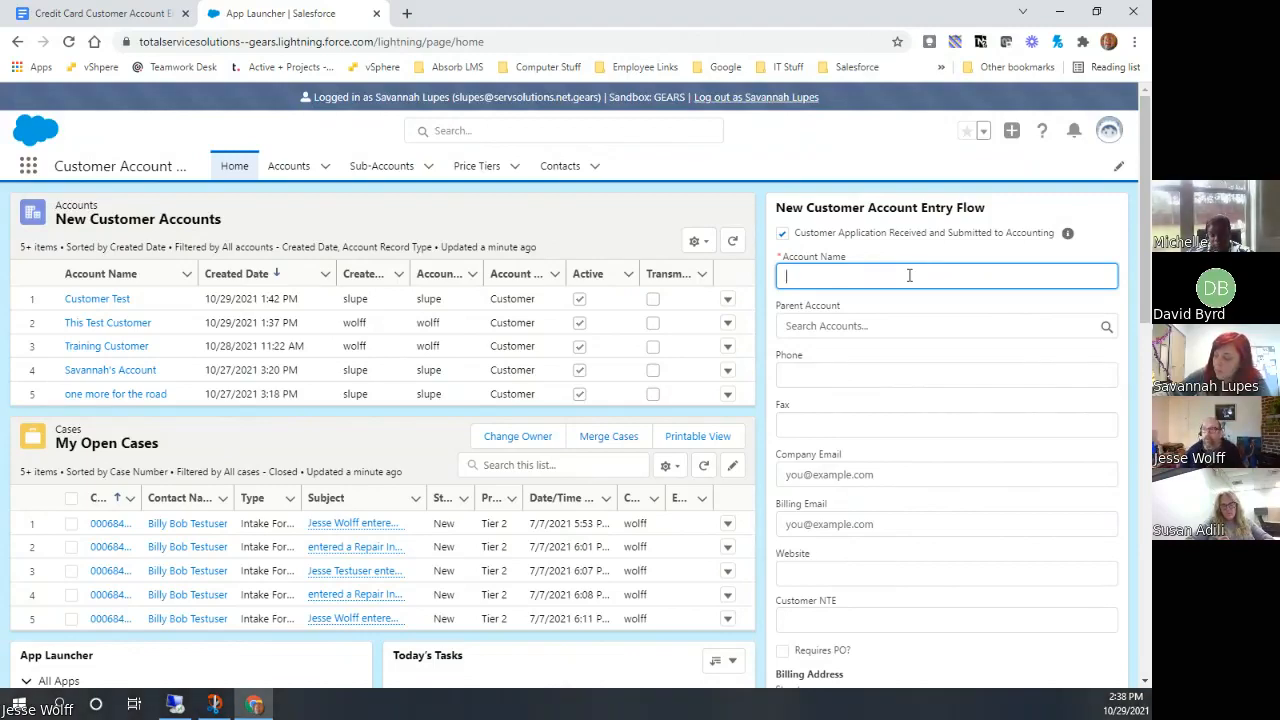
scroll(1020, 531, down, 4)
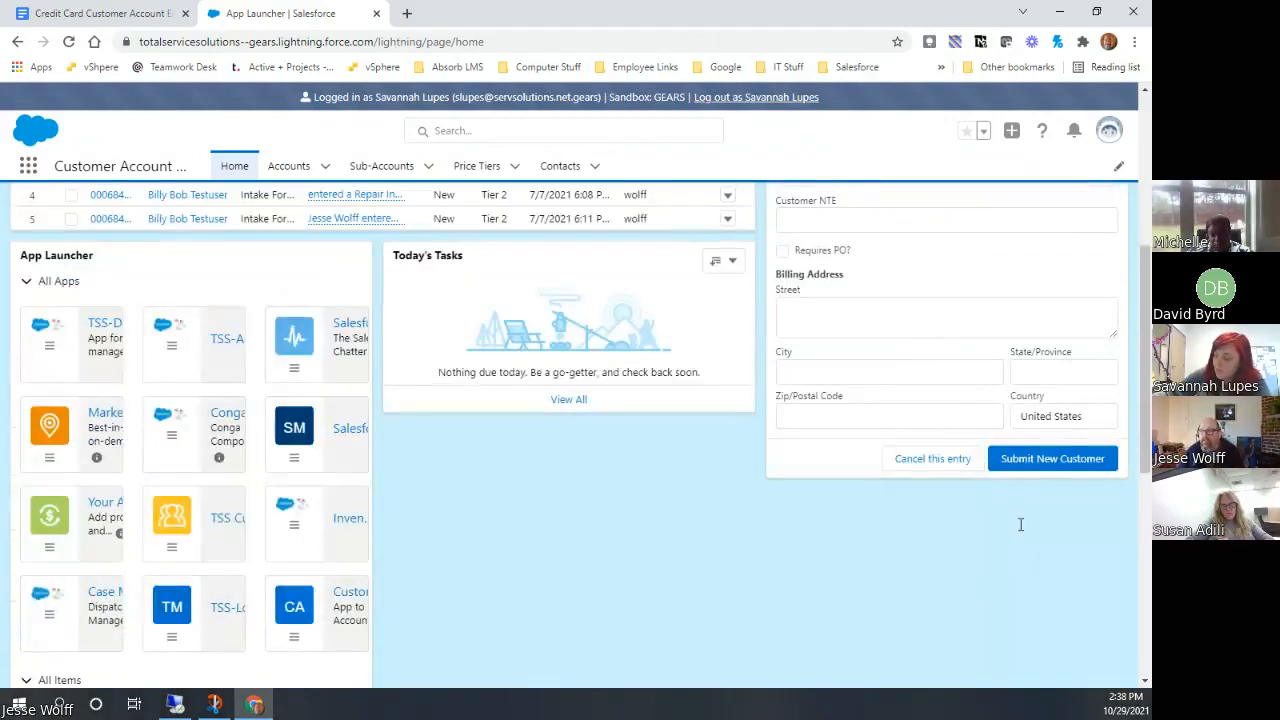
scroll(1020, 531, up, 1)
scroll(1020, 531, up, 3)
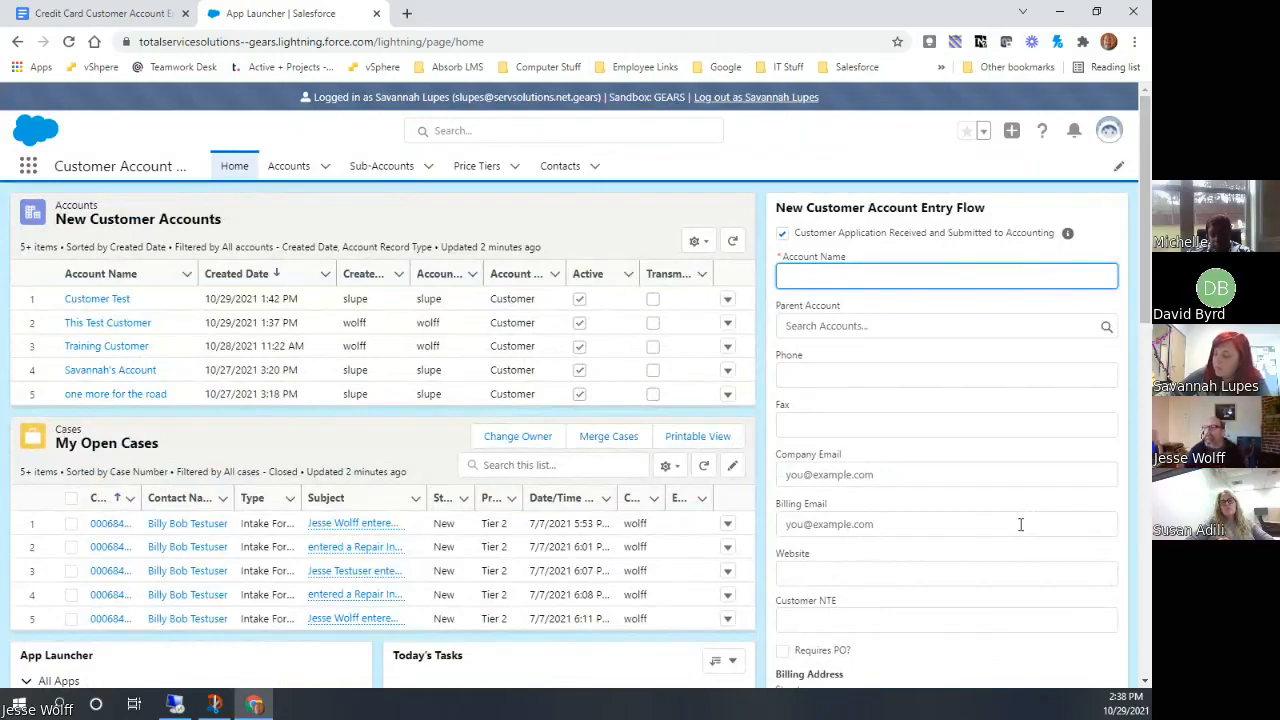
text(van)
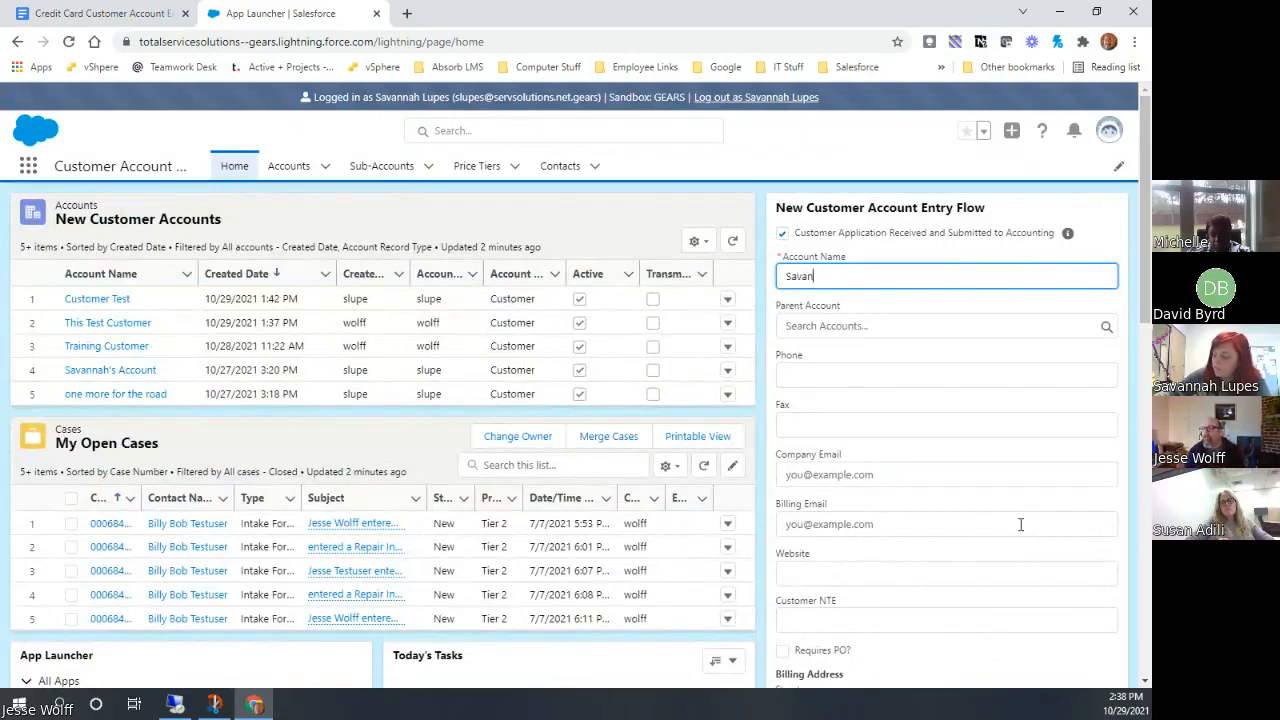
text(nah's Te)
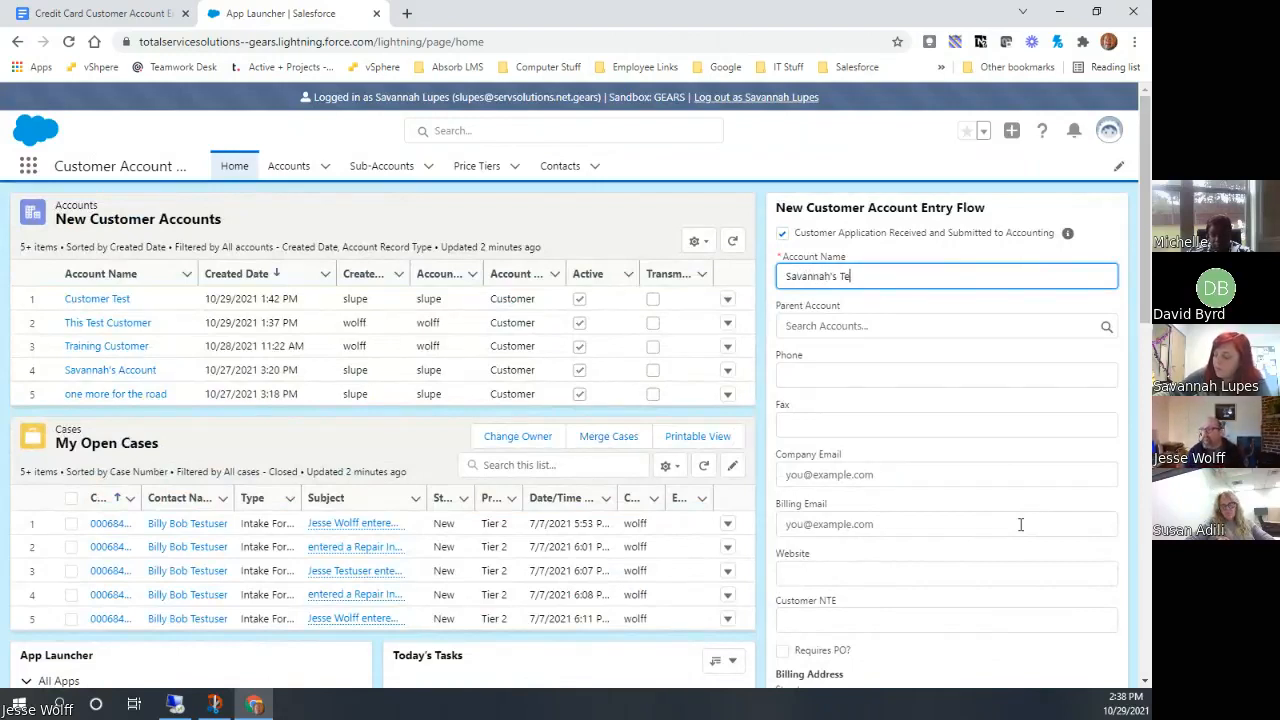
text(st Customer)
key(Tab)
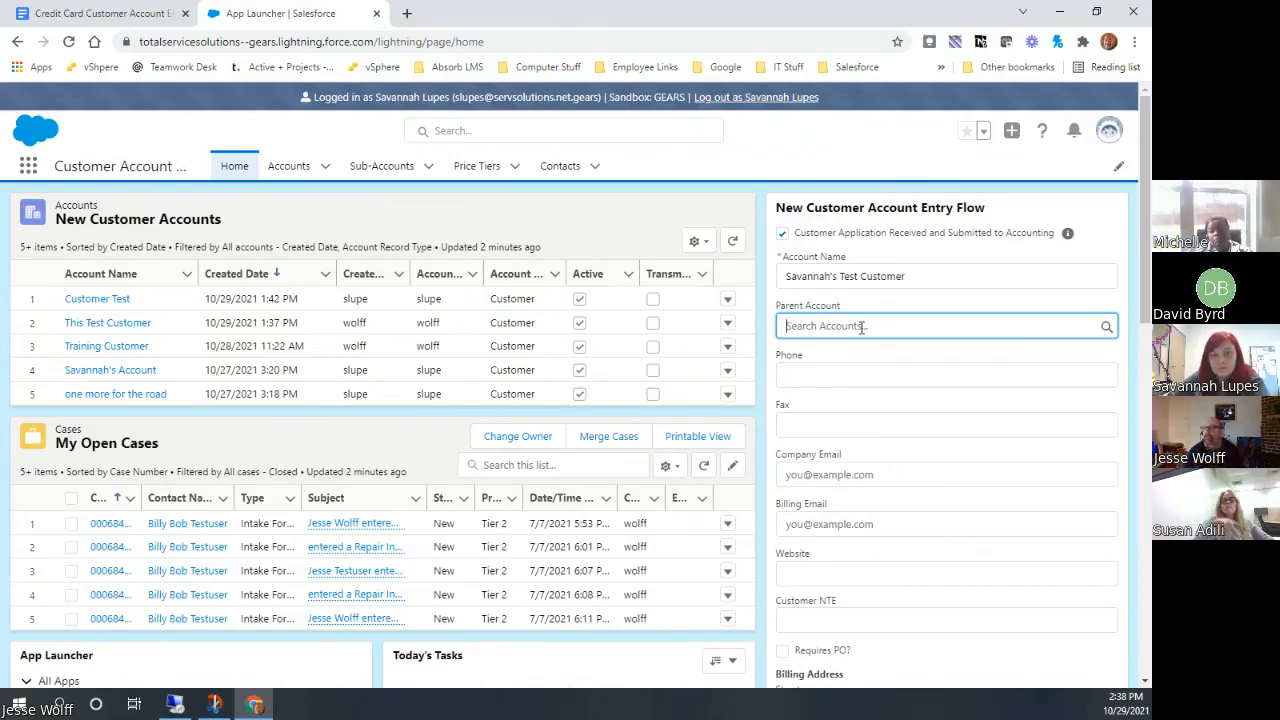
Try Sample as the new customer's parent account and clear the selection again
text(sa)
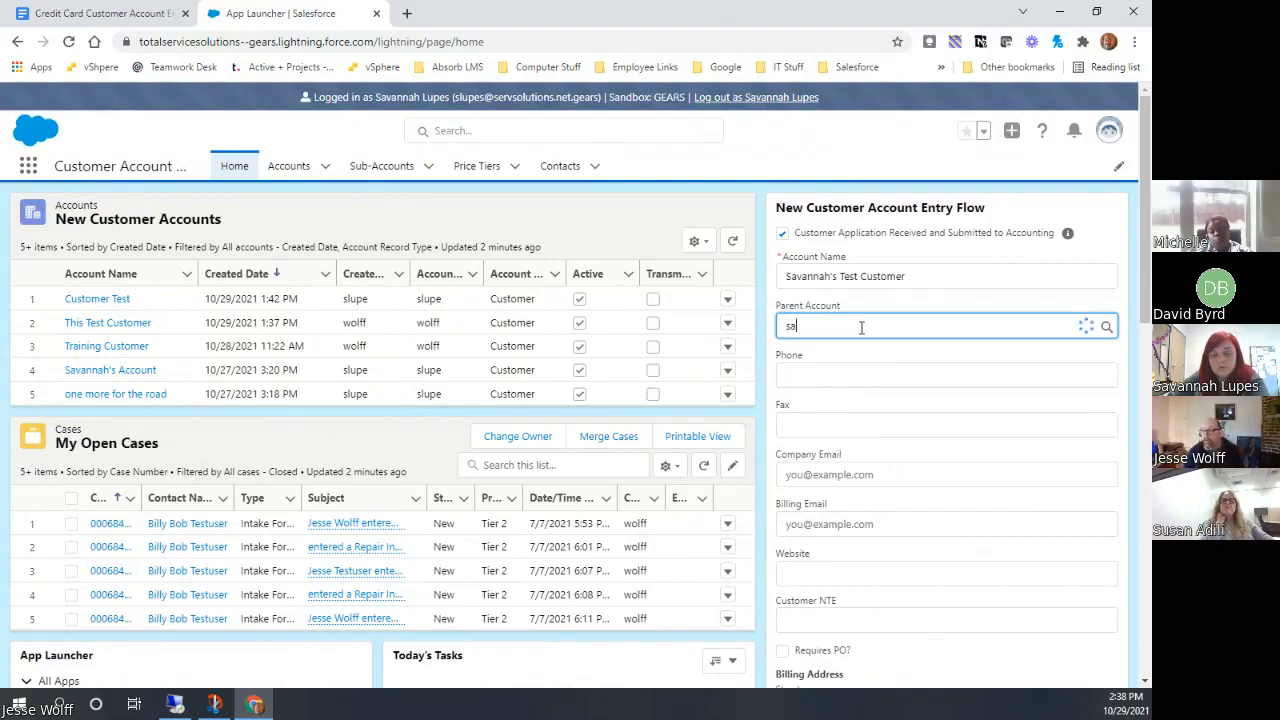
text(mple)
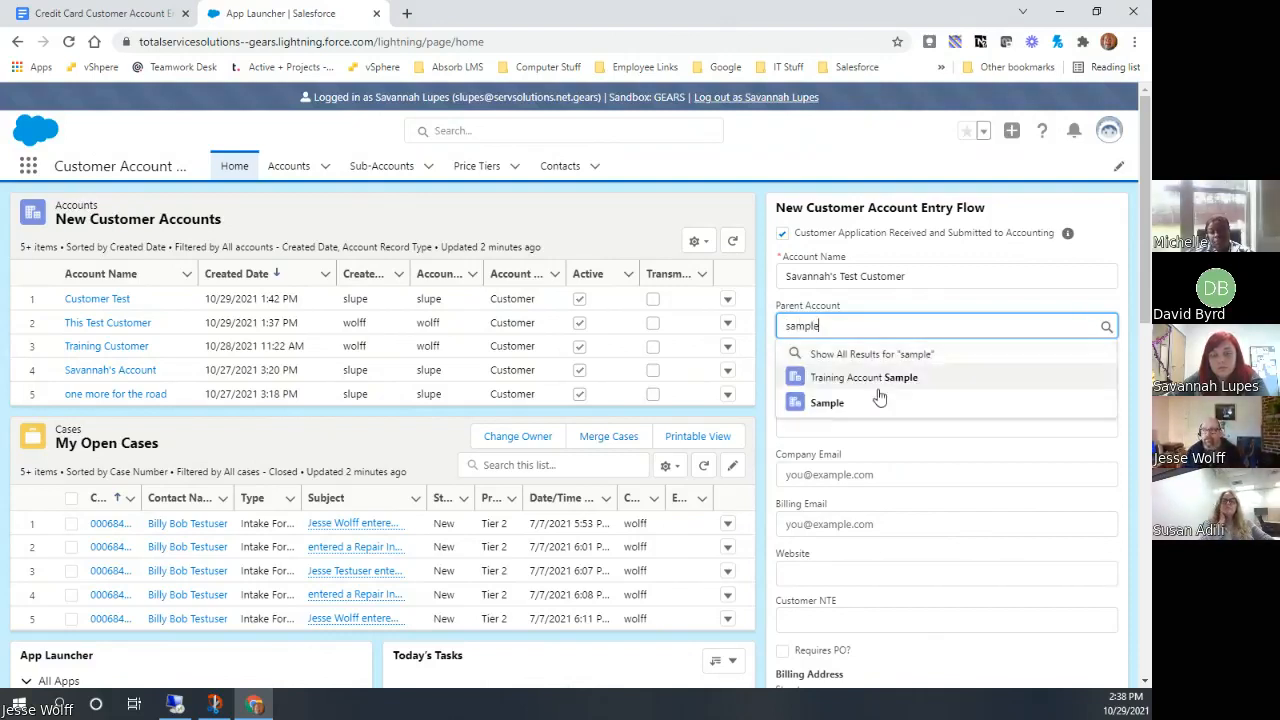
click(879, 400)
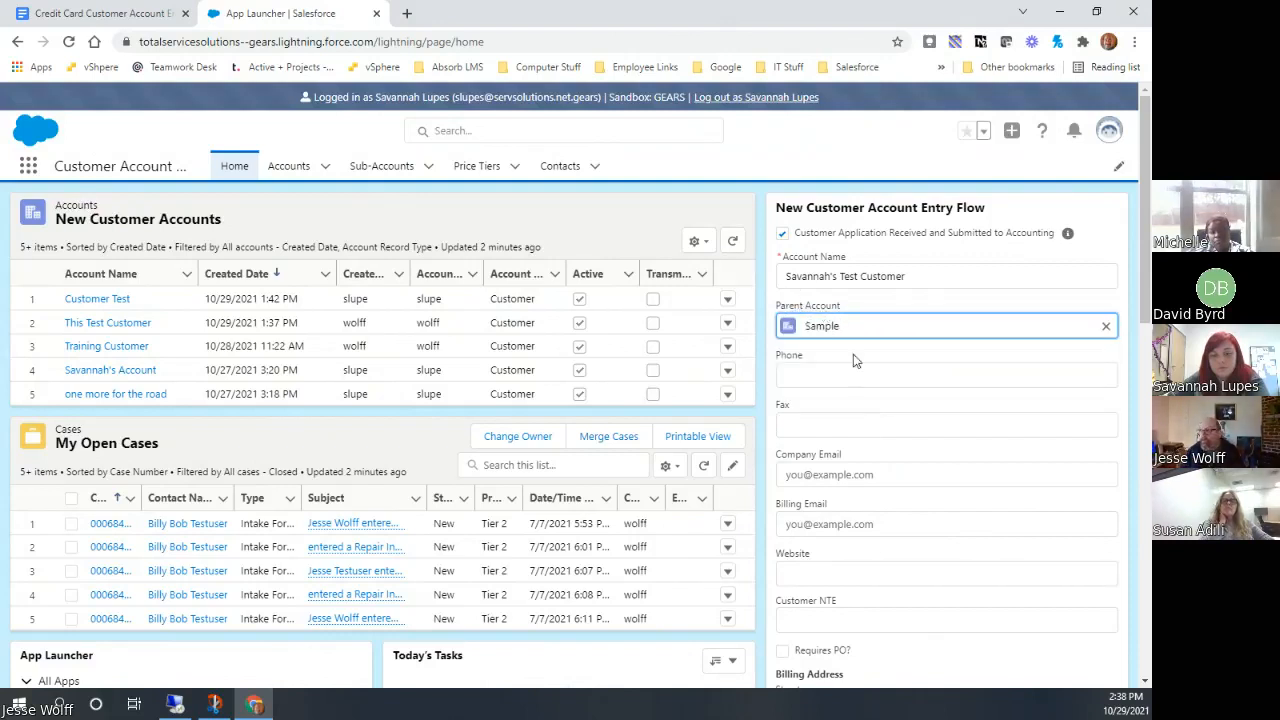
click(1106, 326)
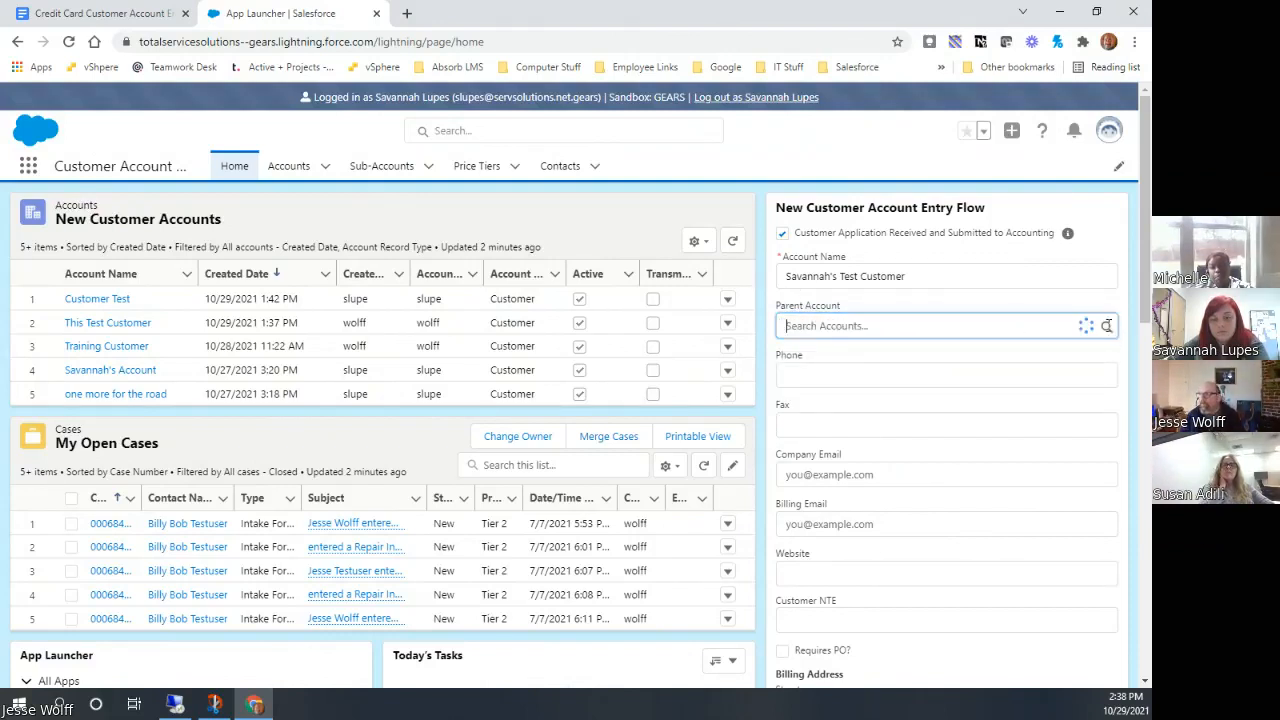
click(984, 304)
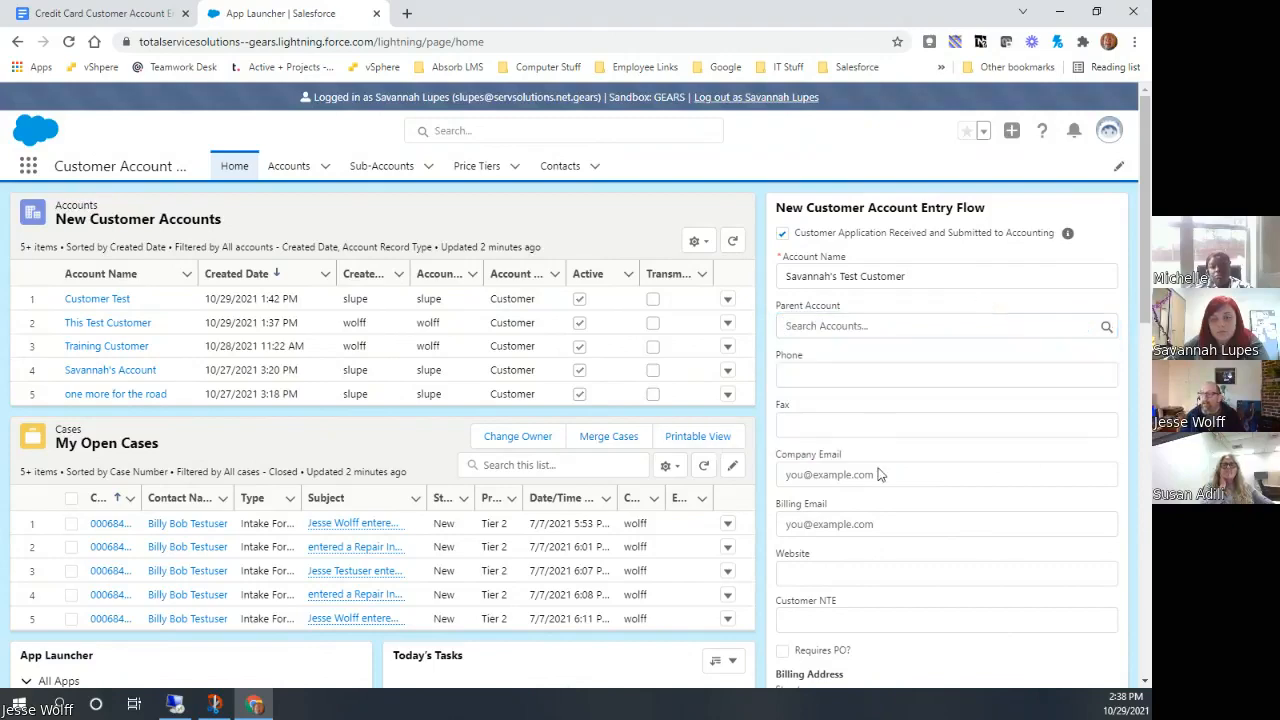
Review the remaining contact and billing fields of the new customer form and cancel the entry
scroll(964, 508, down, 2)
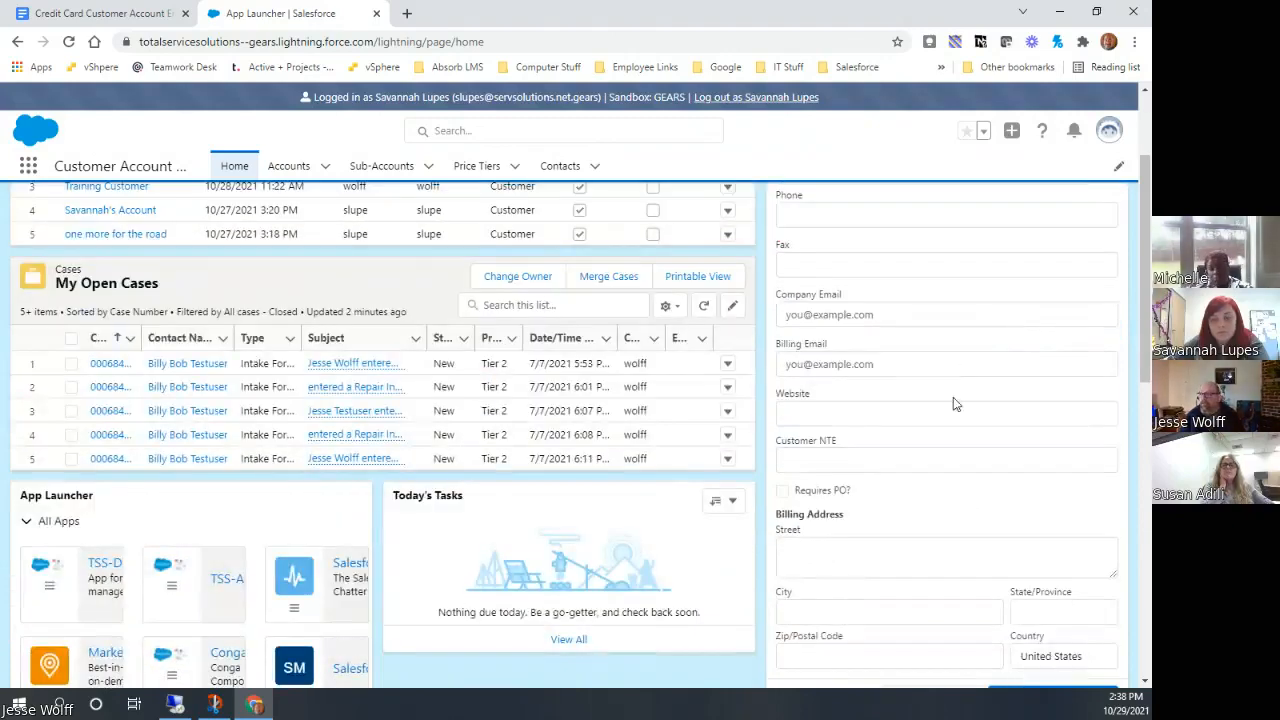
click(926, 318)
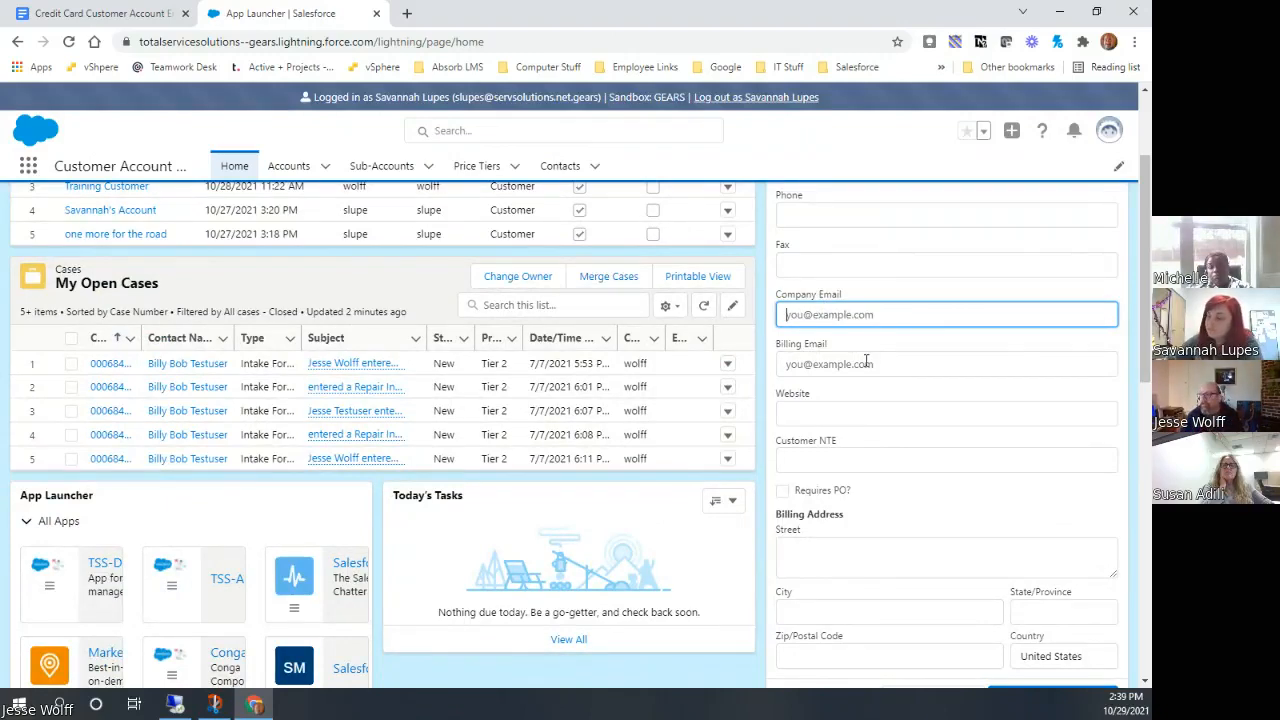
scroll(880, 440, down, 3)
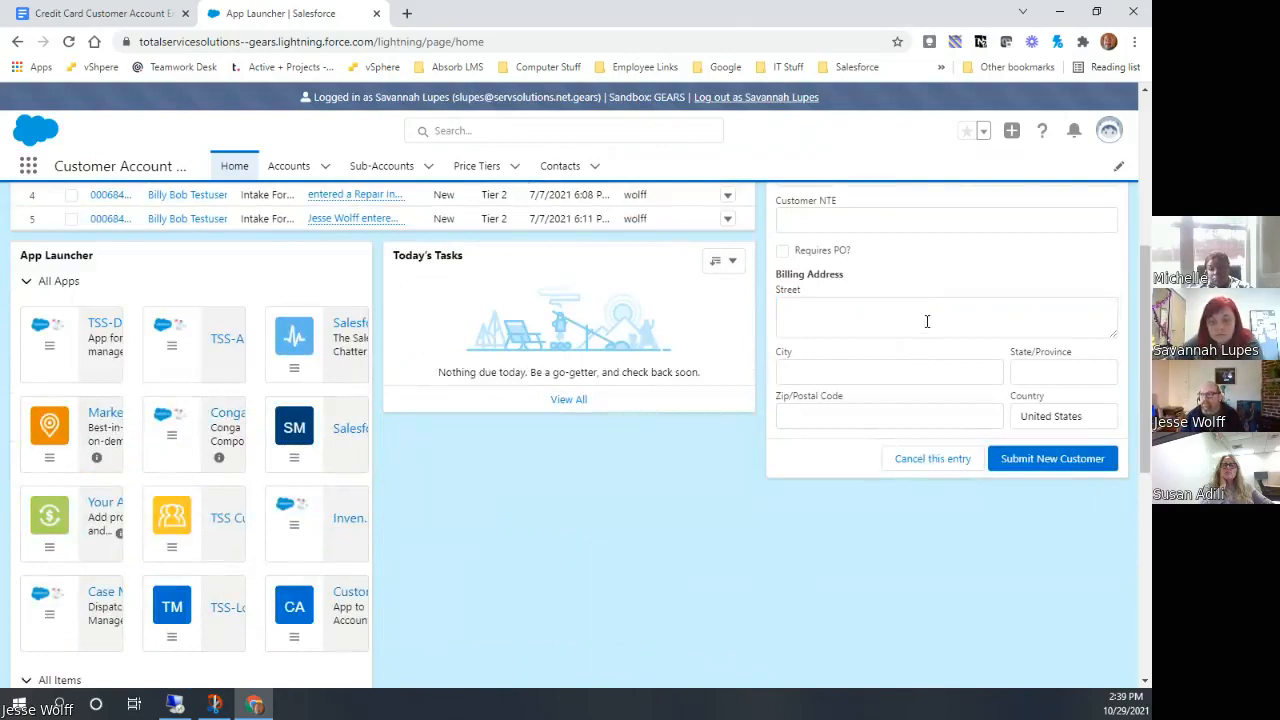
click(934, 461)
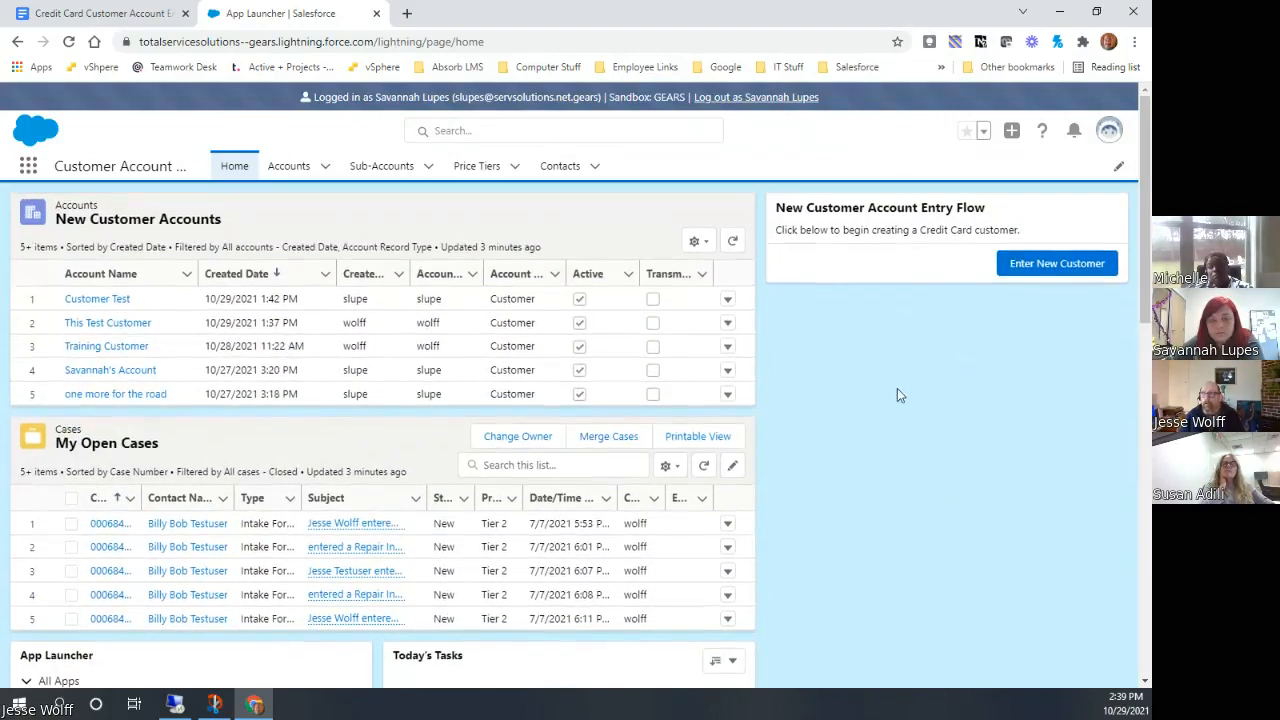
Reopen the new customer entry and submit the test customer
click(1066, 272)
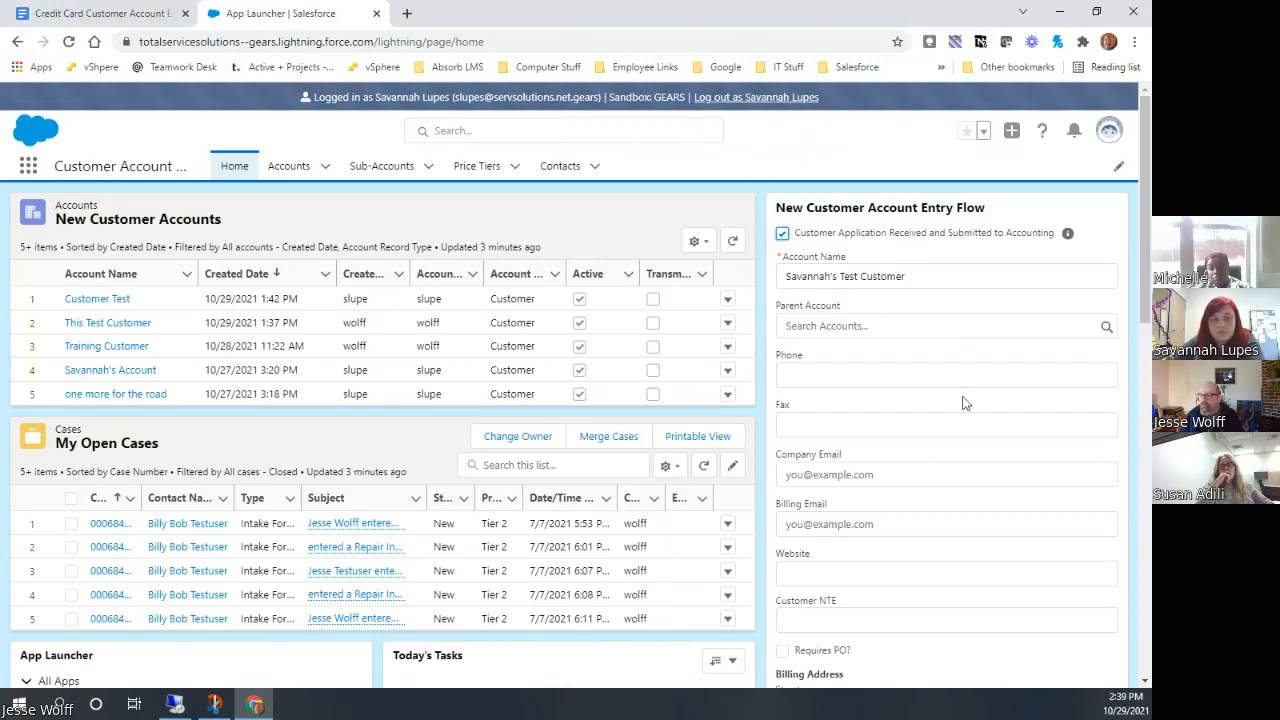
scroll(928, 379, down, 3)
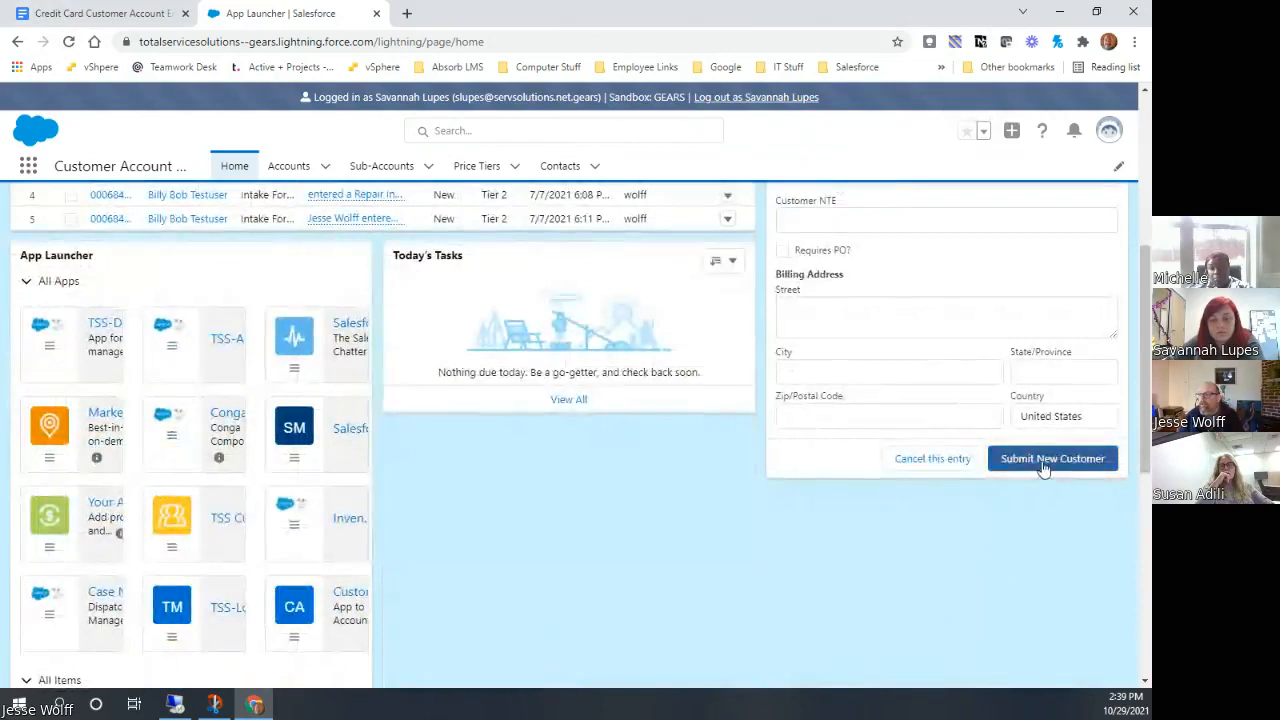
click(1043, 465)
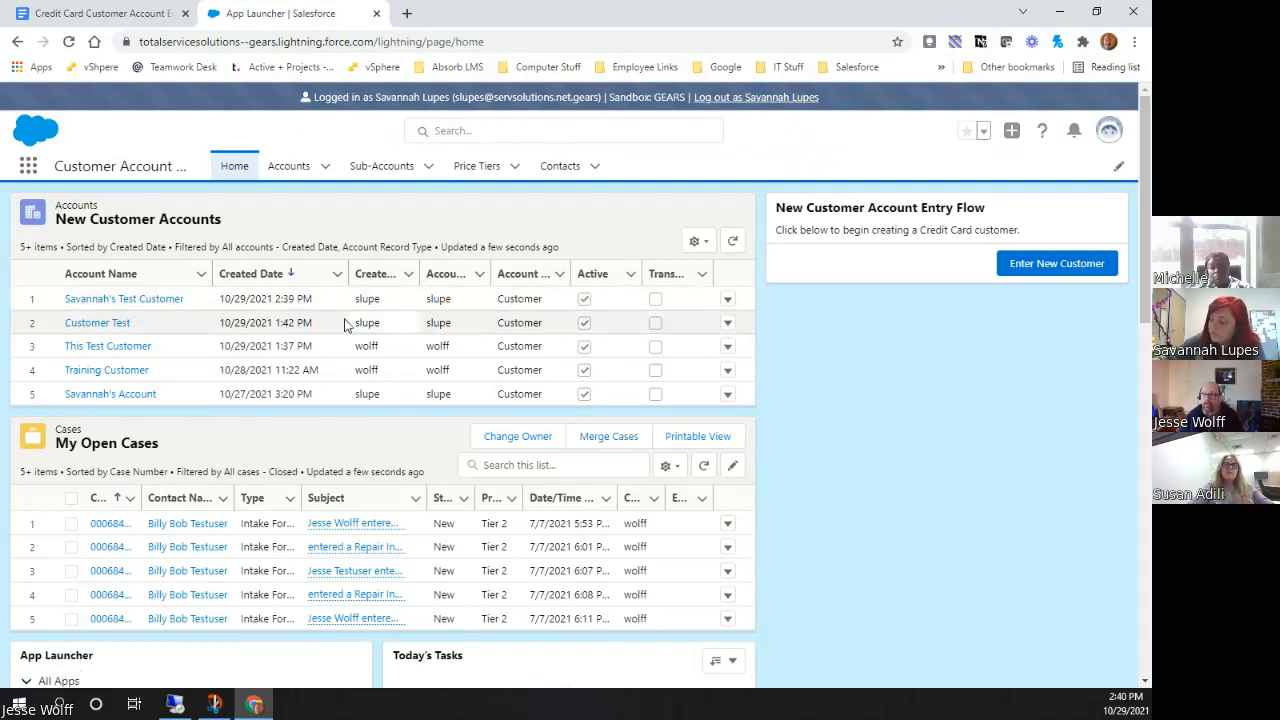
Open the newly created test customer from the New Customer Accounts list and review its details down to Additional Information
click(117, 306)
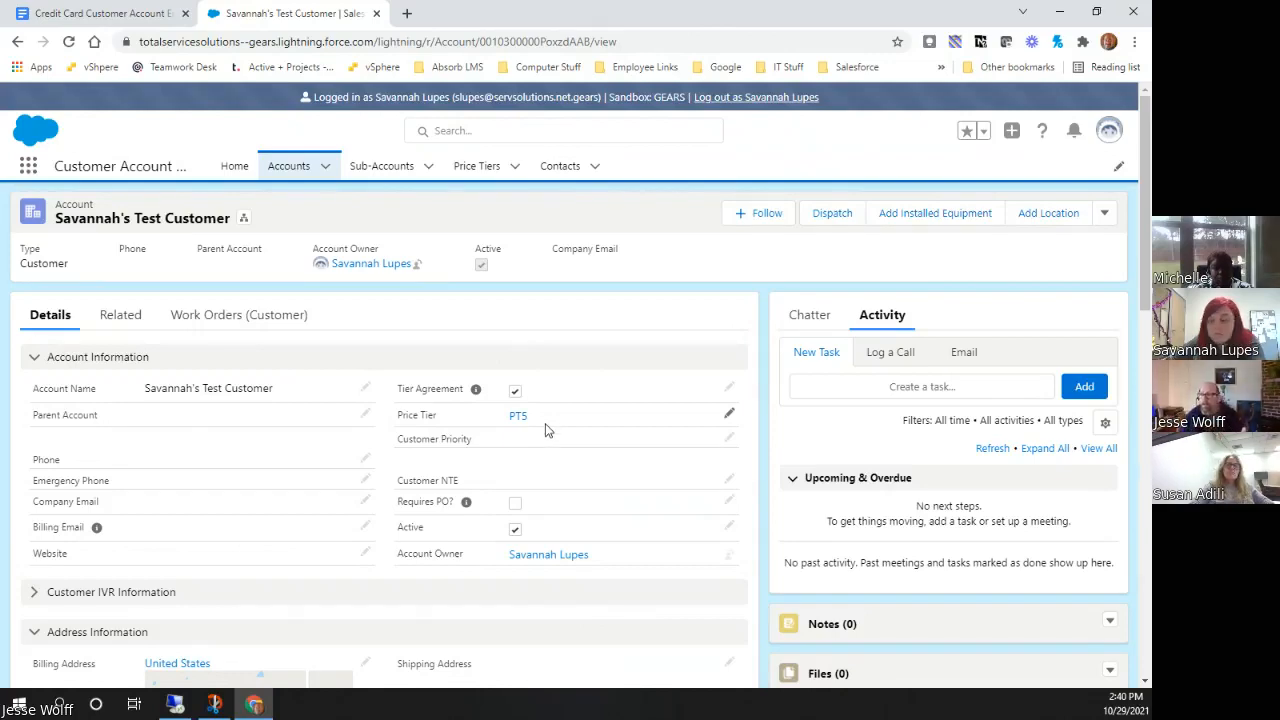
scroll(549, 425, down, 2)
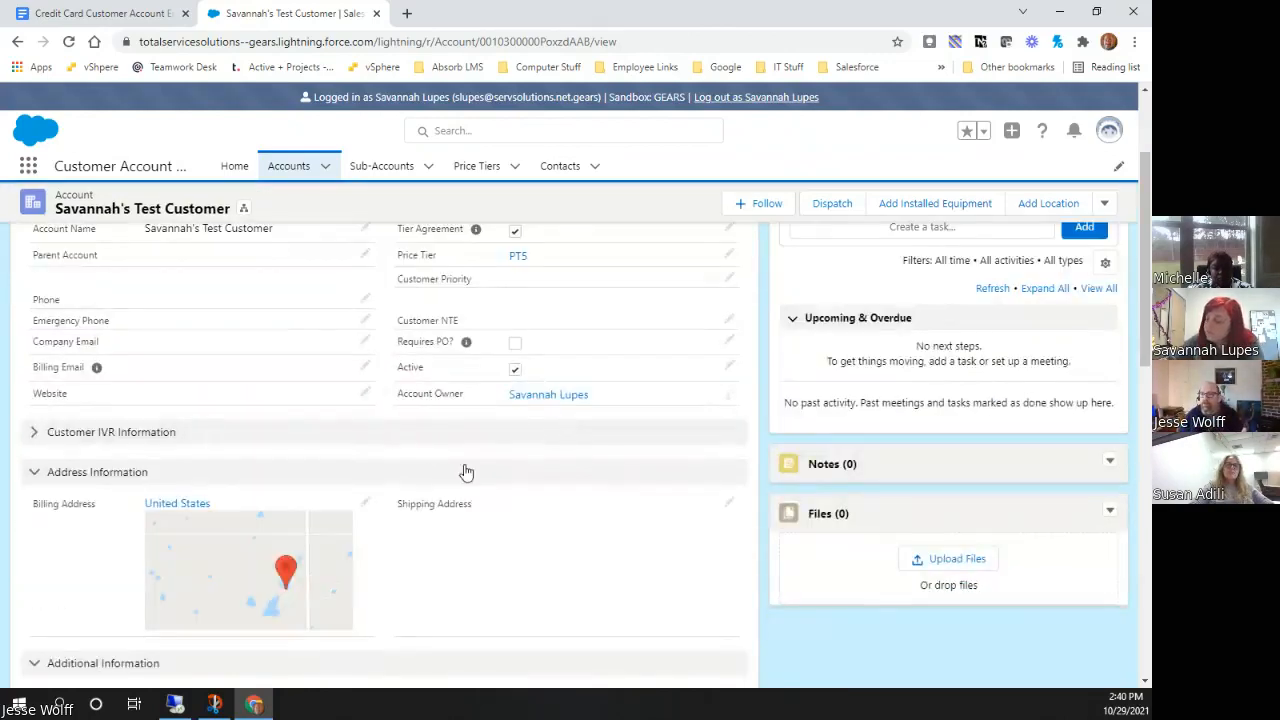
scroll(478, 478, down, 1)
scroll(478, 478, down, 3)
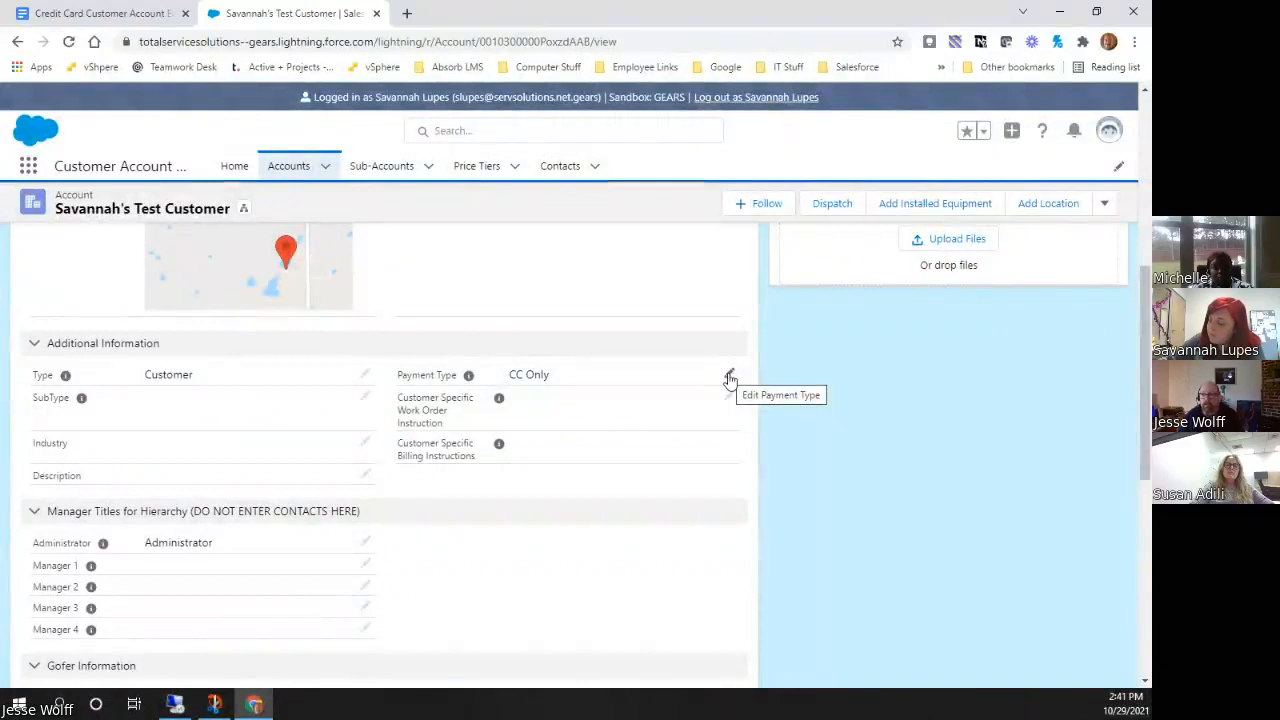
Open the account's Payment Type for editing, cancel without changes, and look over the remaining detail sections
click(730, 377)
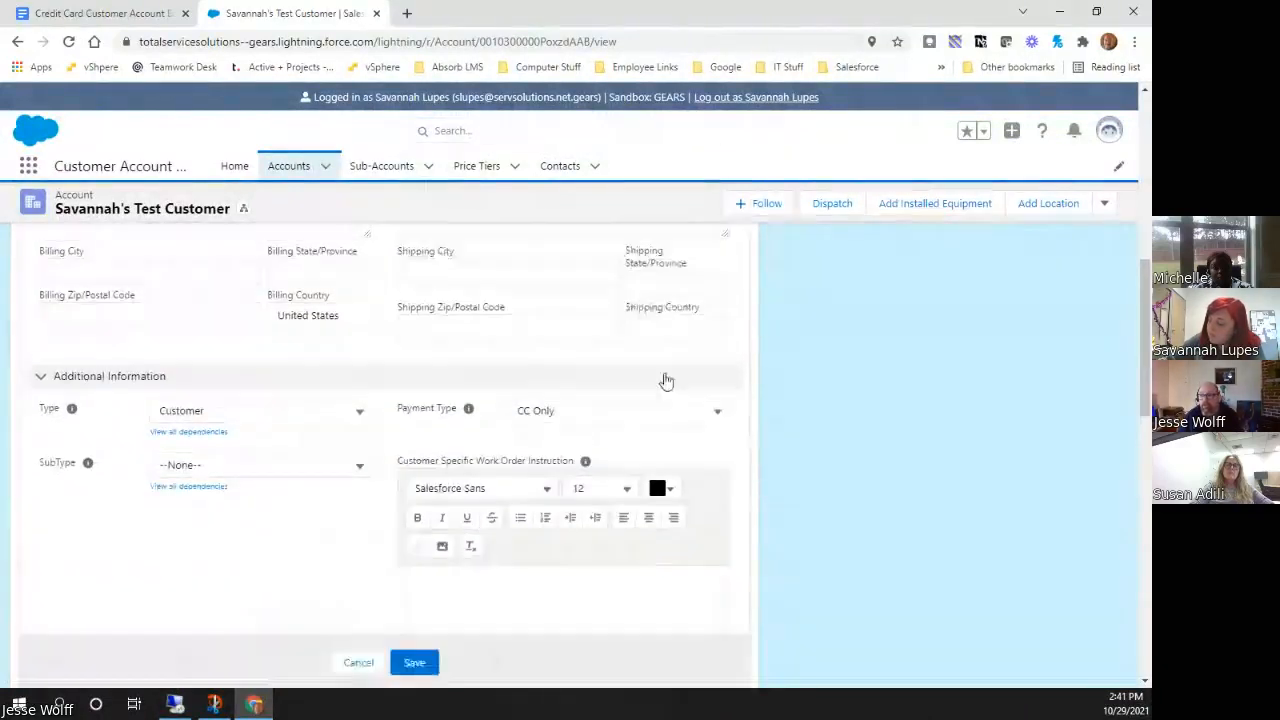
click(362, 666)
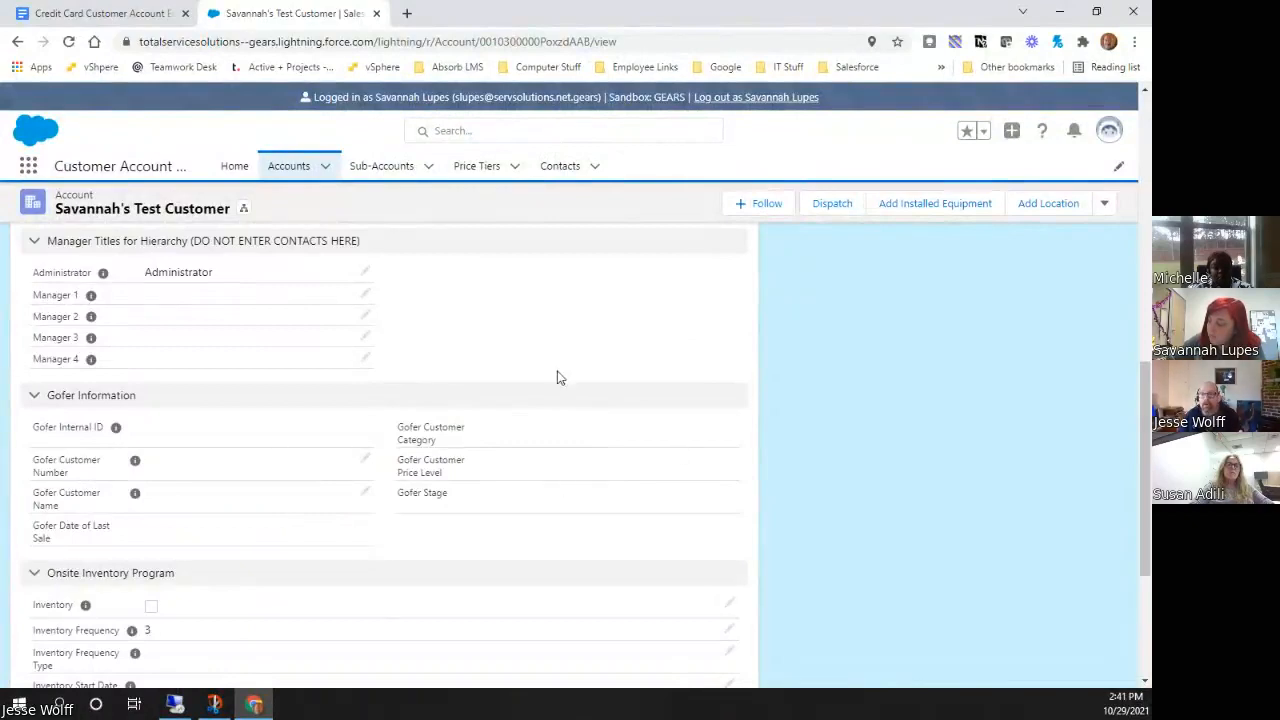
scroll(598, 489, down, 4)
scroll(594, 488, up, 7)
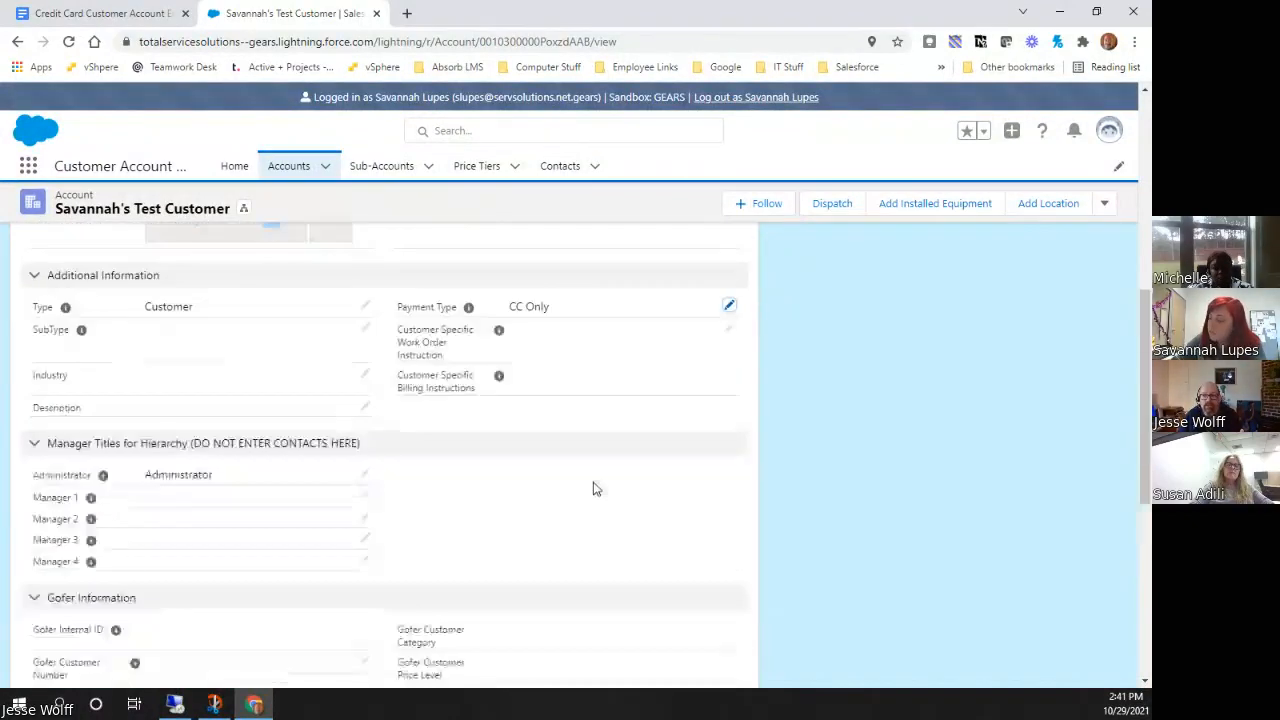
scroll(593, 488, down, 3)
scroll(594, 480, up, 5)
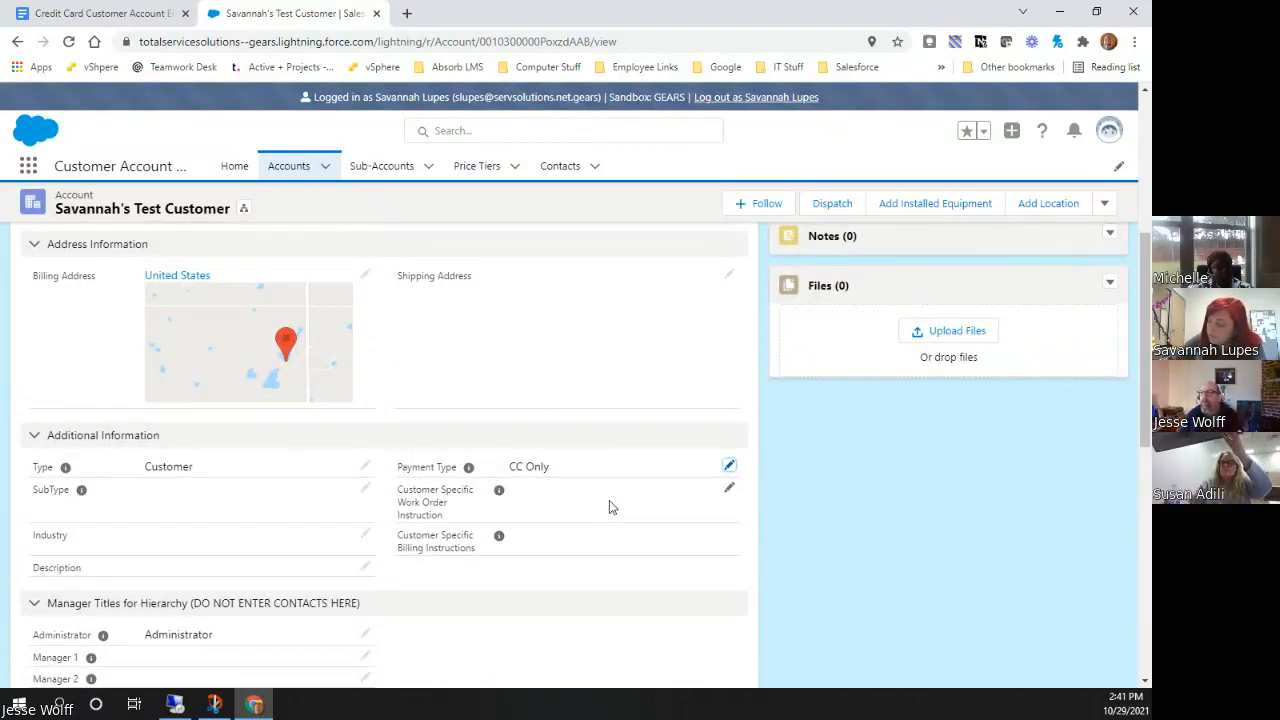
scroll(609, 503, up, 5)
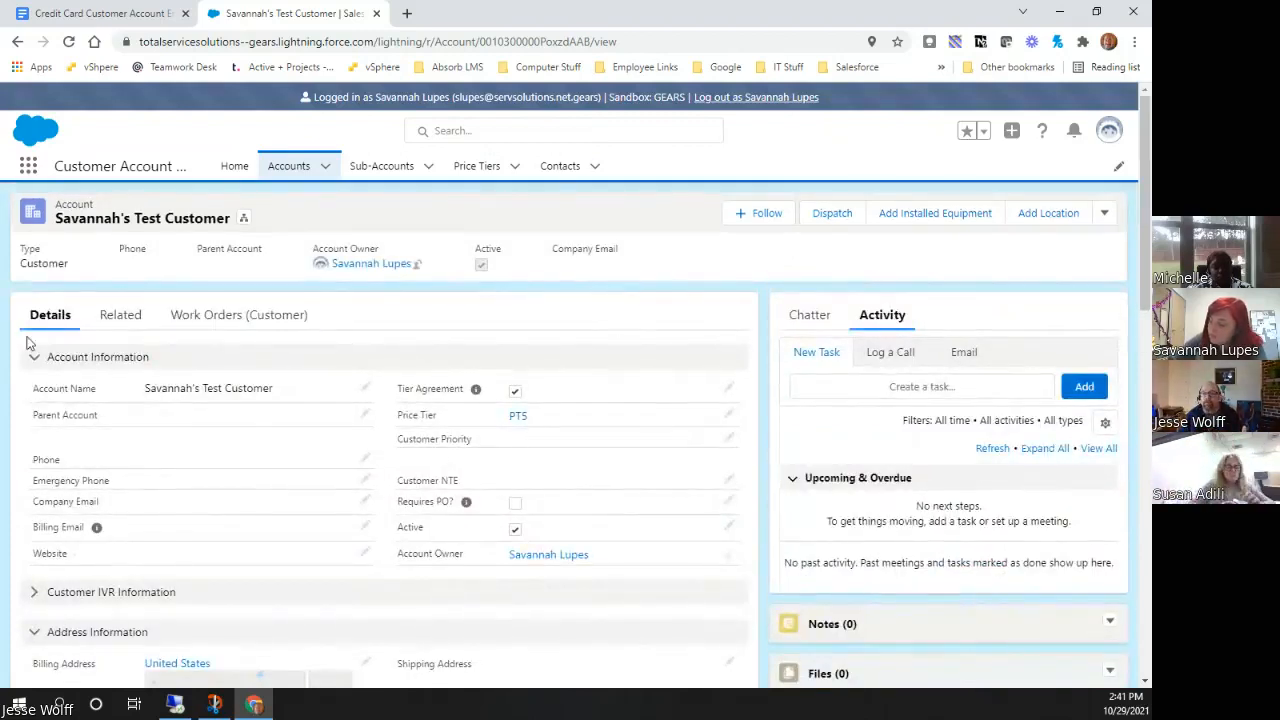
Show the test customer's related records and examine its sub-accounts, locations, contacts and account history
click(118, 315)
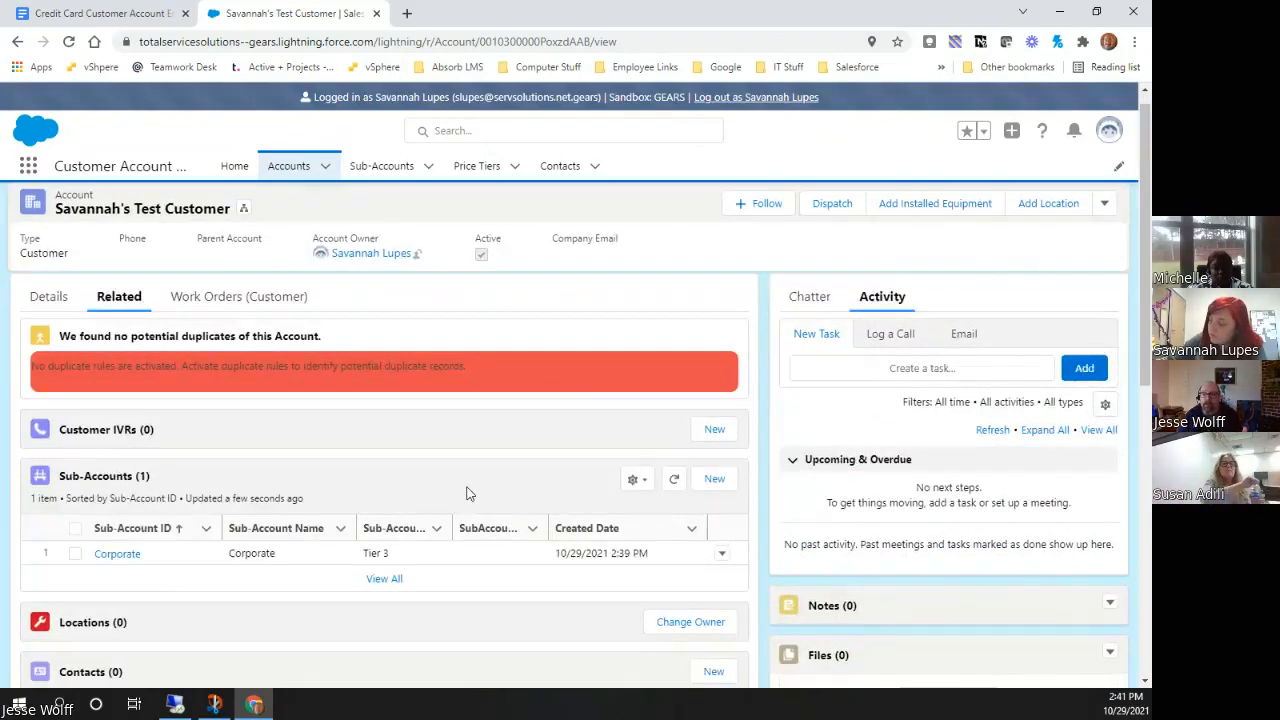
scroll(471, 494, down, 3)
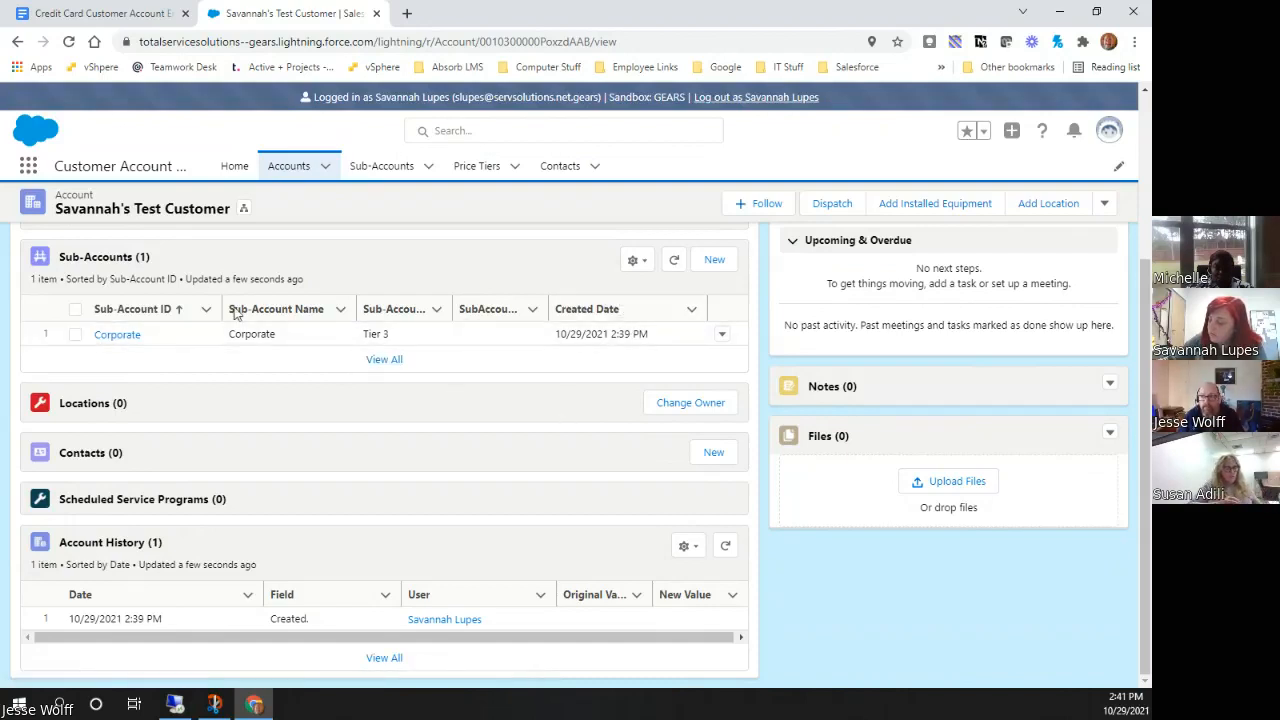
scroll(459, 404, up, 3)
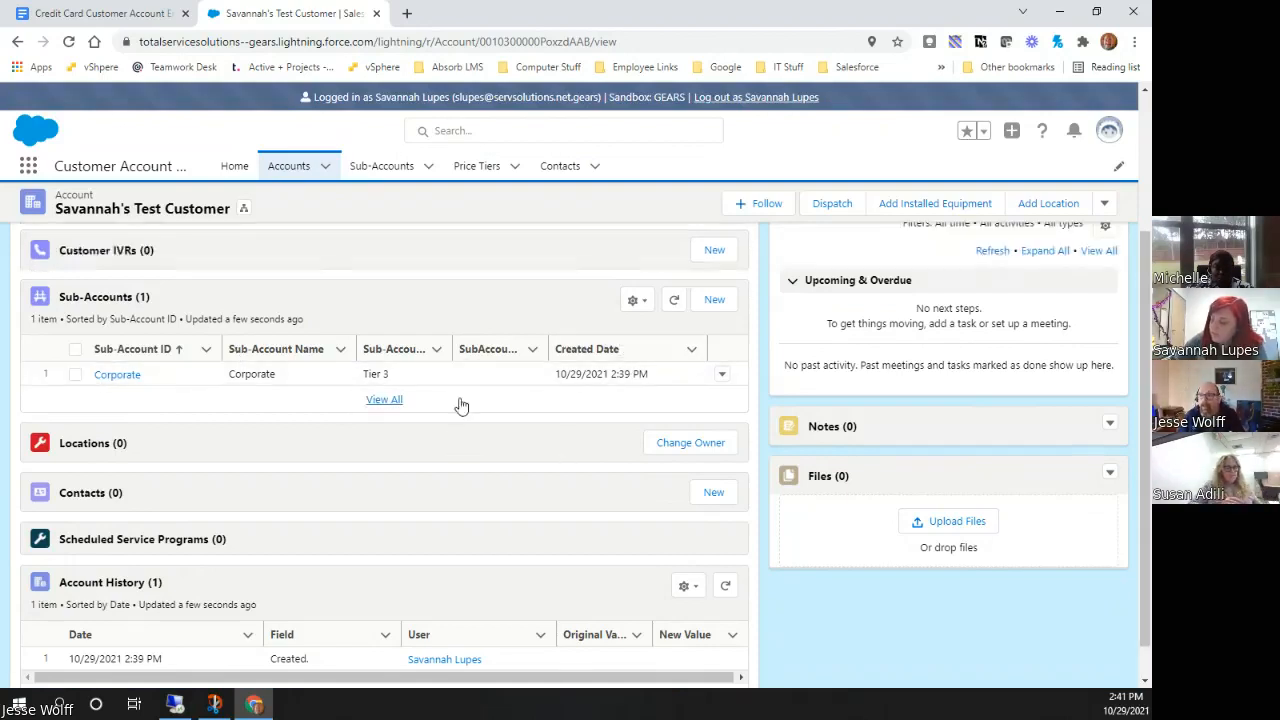